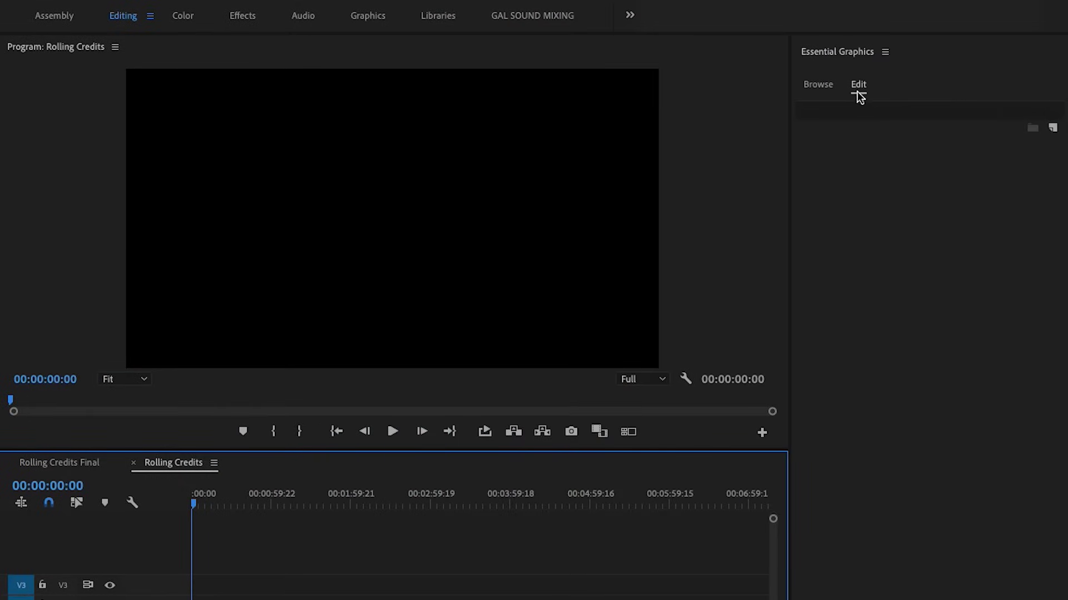
- Add a new text layer reading 'PRODUCED BY PREMIERE GAL' to the graphic
left_click(1052, 129)
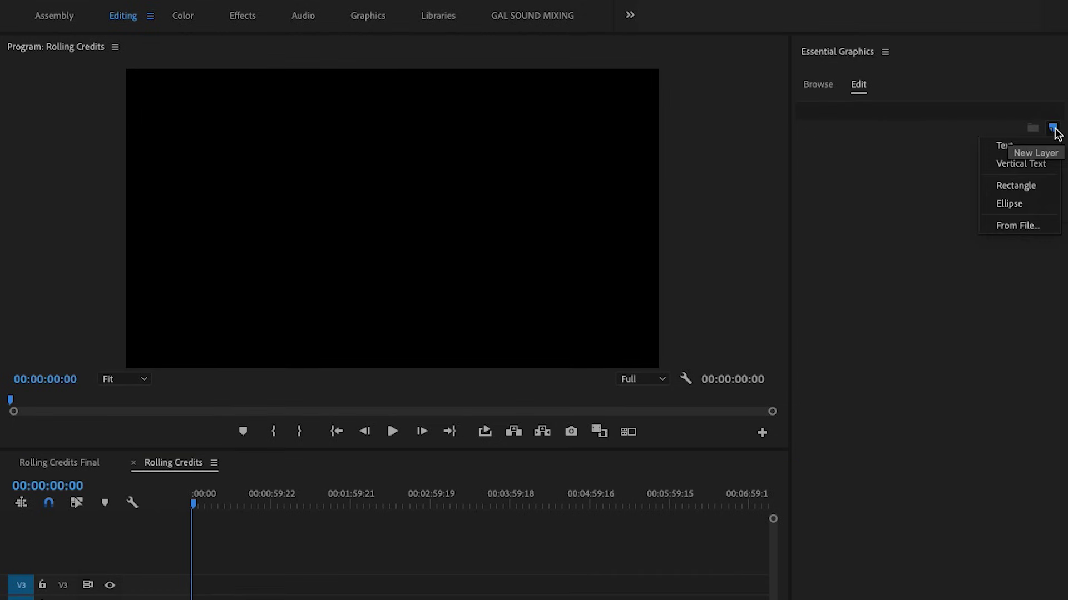
left_click(1015, 148)
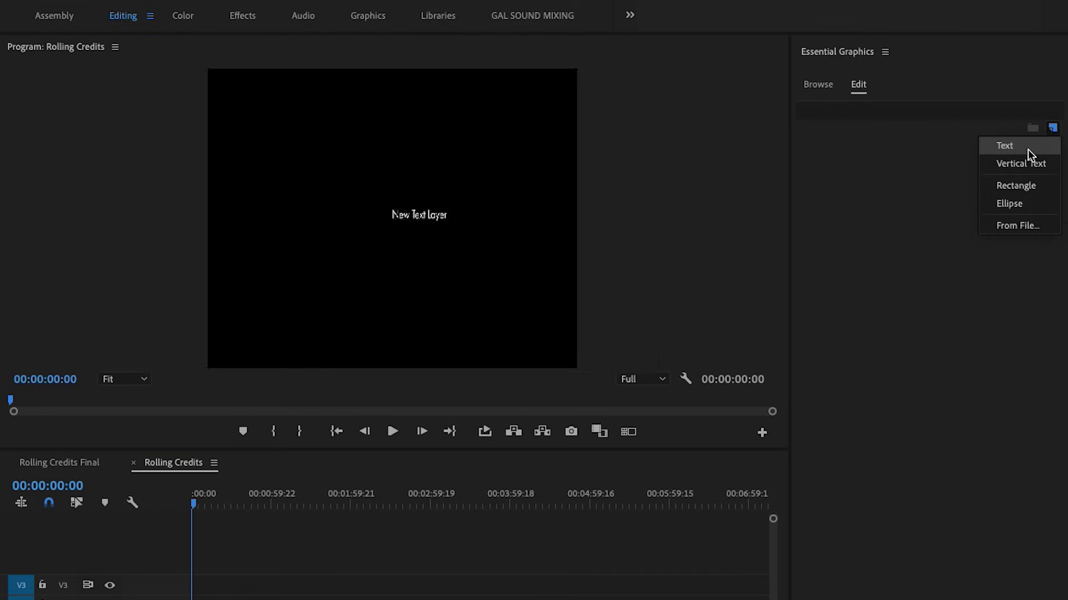
double_click(412, 214)
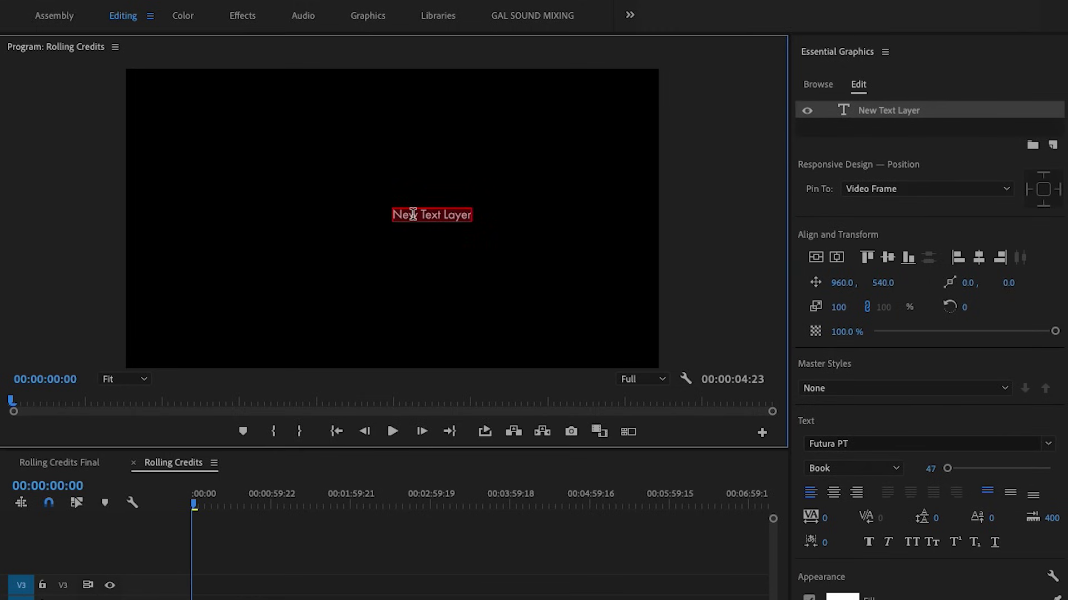
type("PREMIERE GAL")
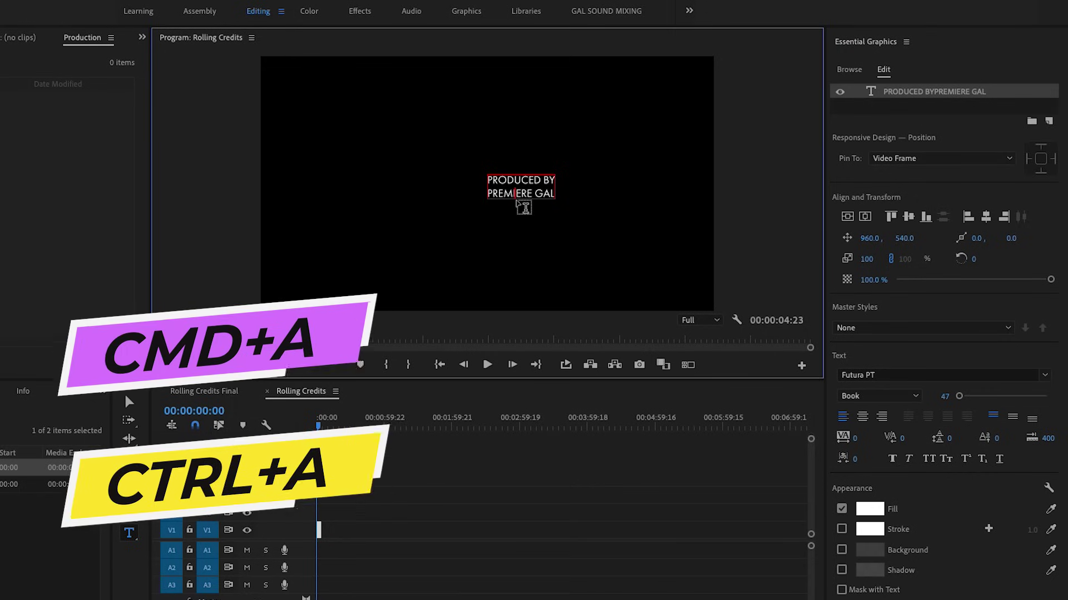
- Centre the credits text horizontally and vertically, then add 'DIRECTED BY / Insert Name'
key("ctrl+a")
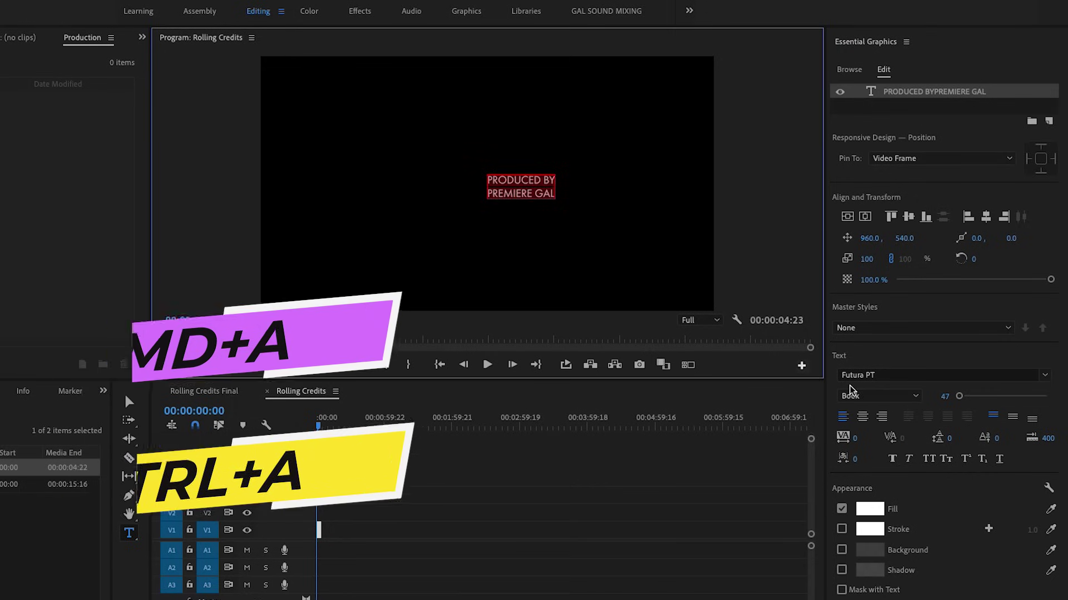
left_click(863, 418)
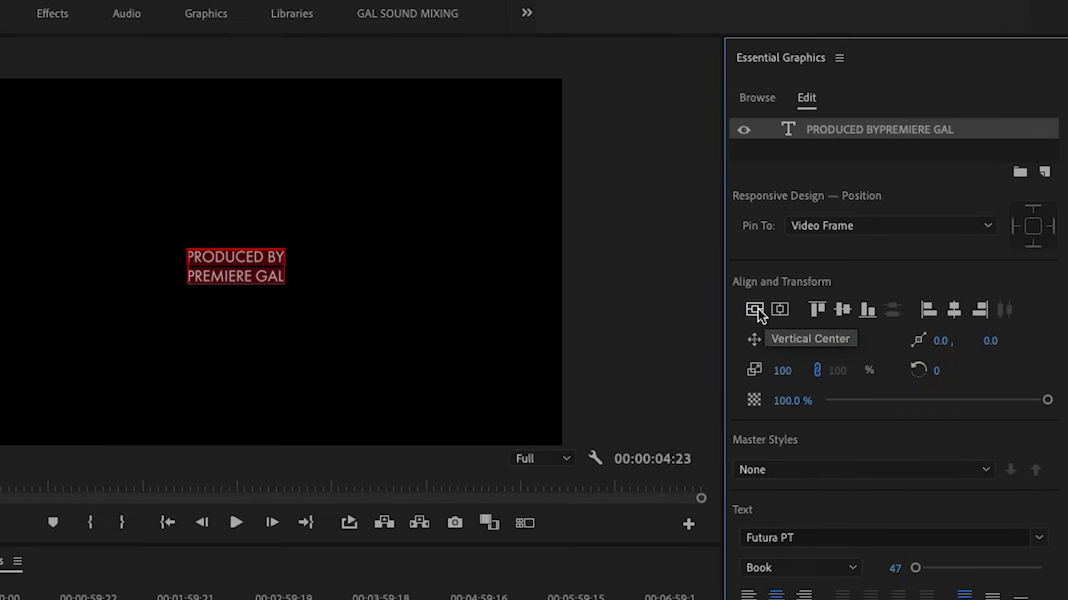
left_click(756, 312)
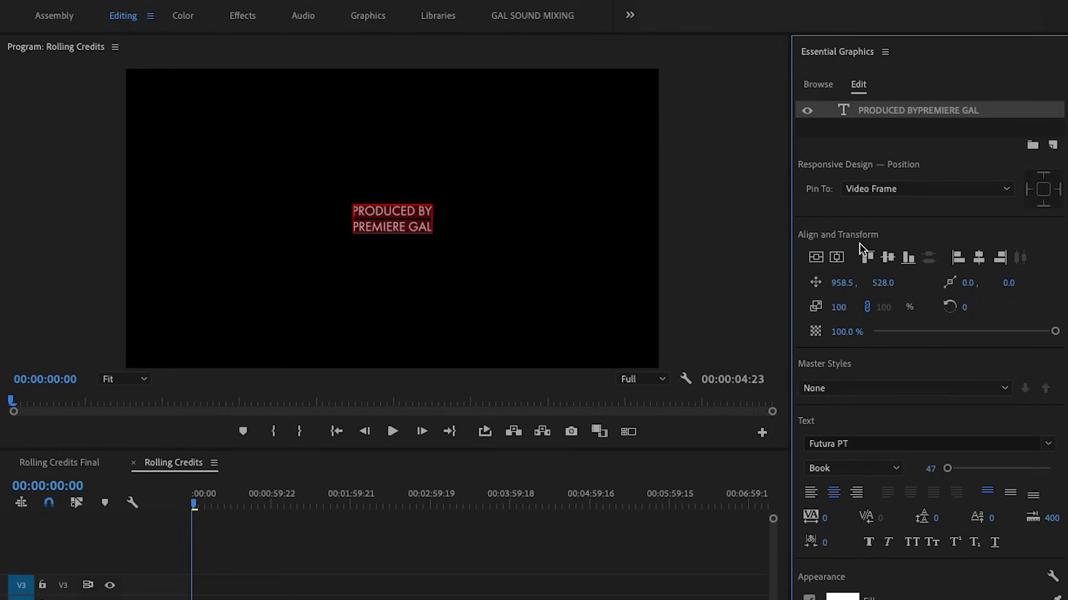
left_click(426, 224)
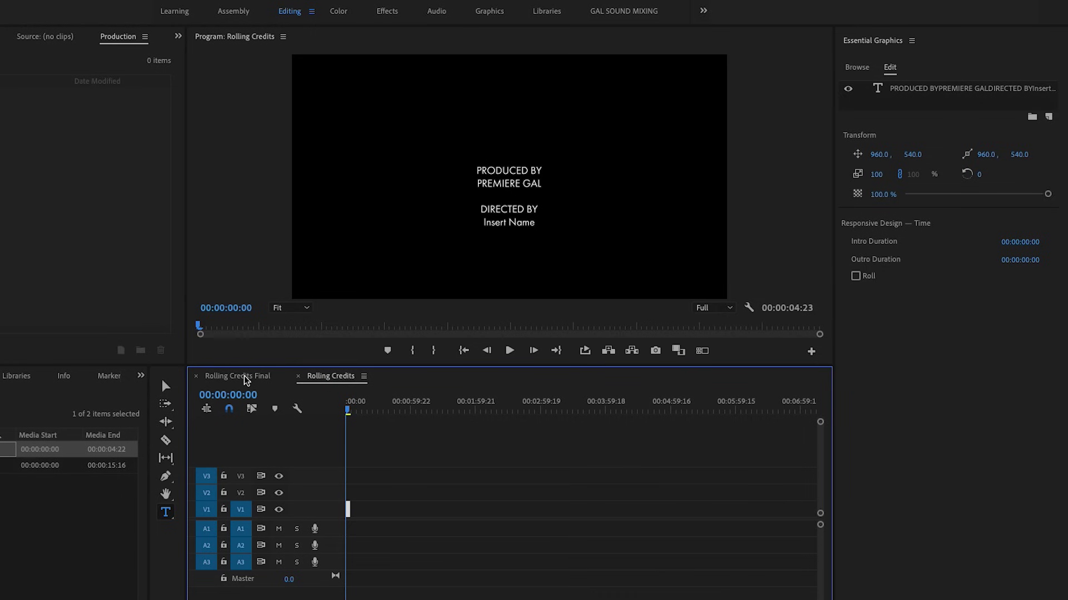
- Enable Roll on the credits in Rolling Credits Final and preview the scroll
left_click(244, 377)
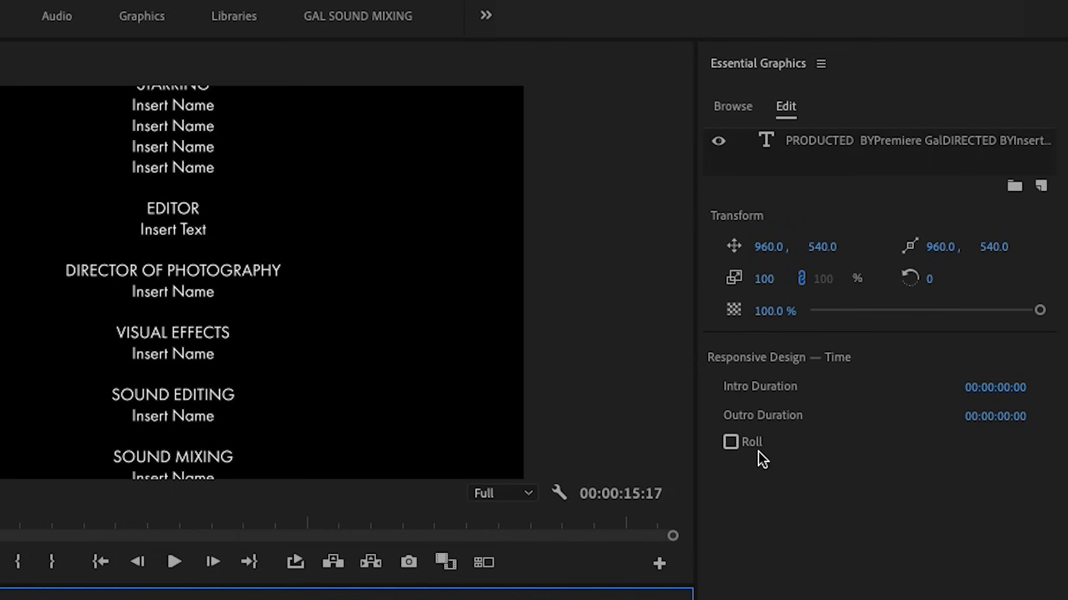
left_click(731, 442)
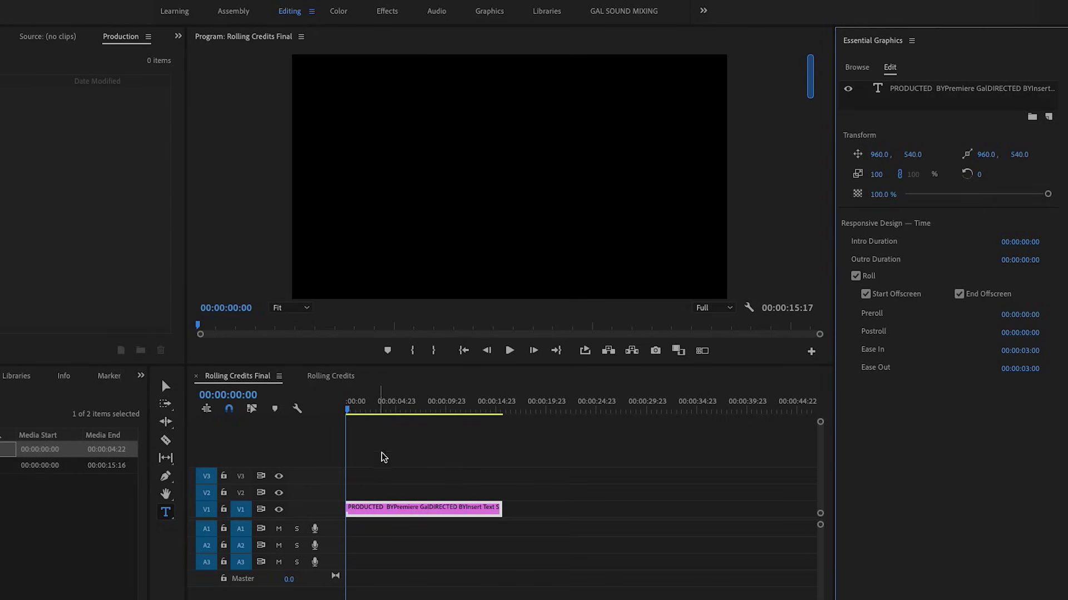
key("space")
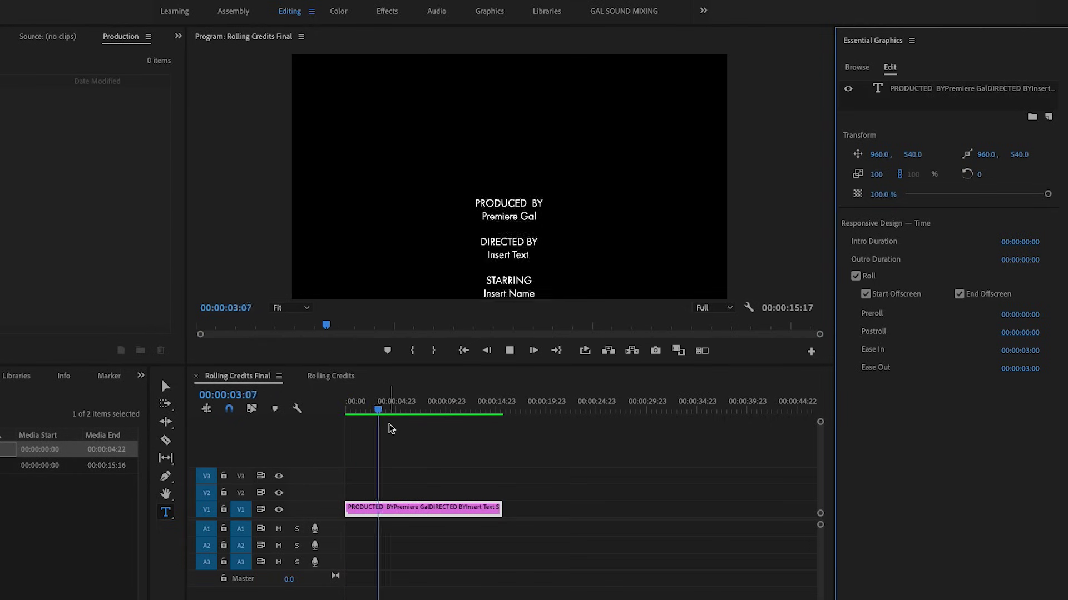
key("space")
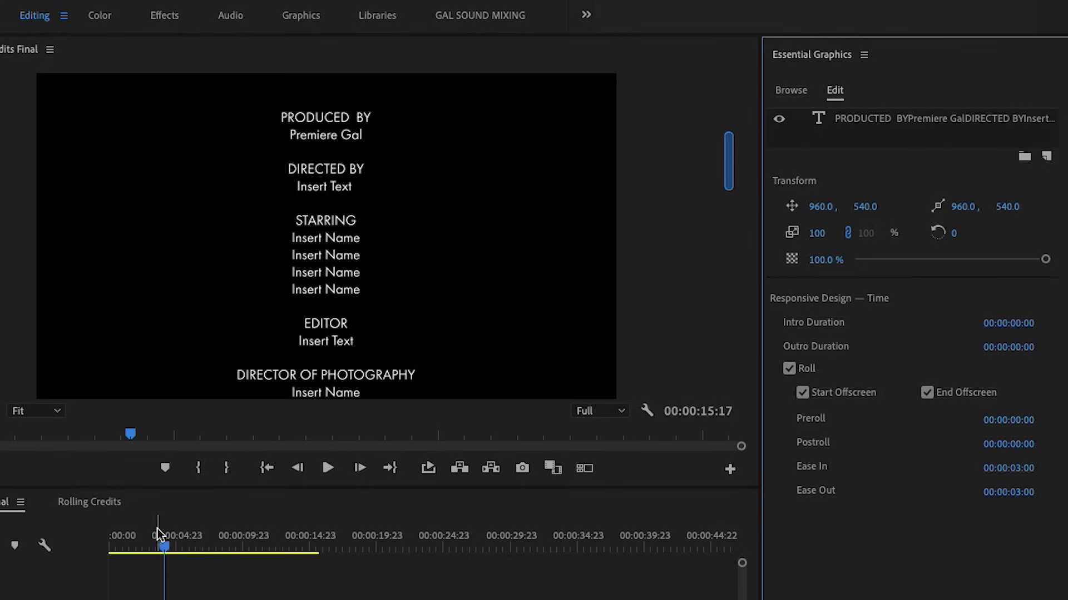
- Preview the rolling credits from the sequence start
left_click_drag(159, 534, 336, 427)
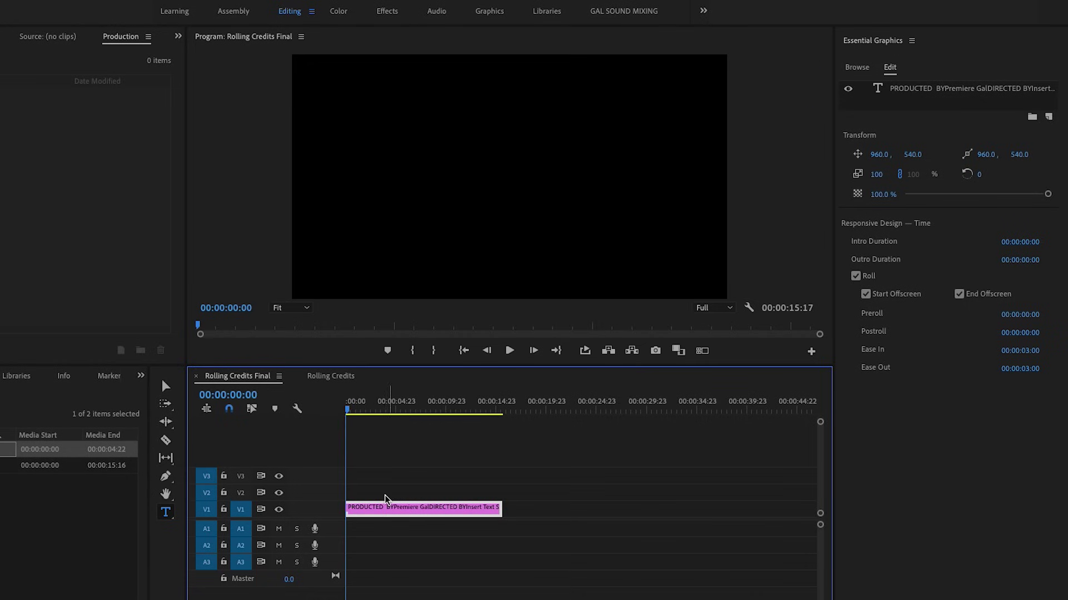
key("space")
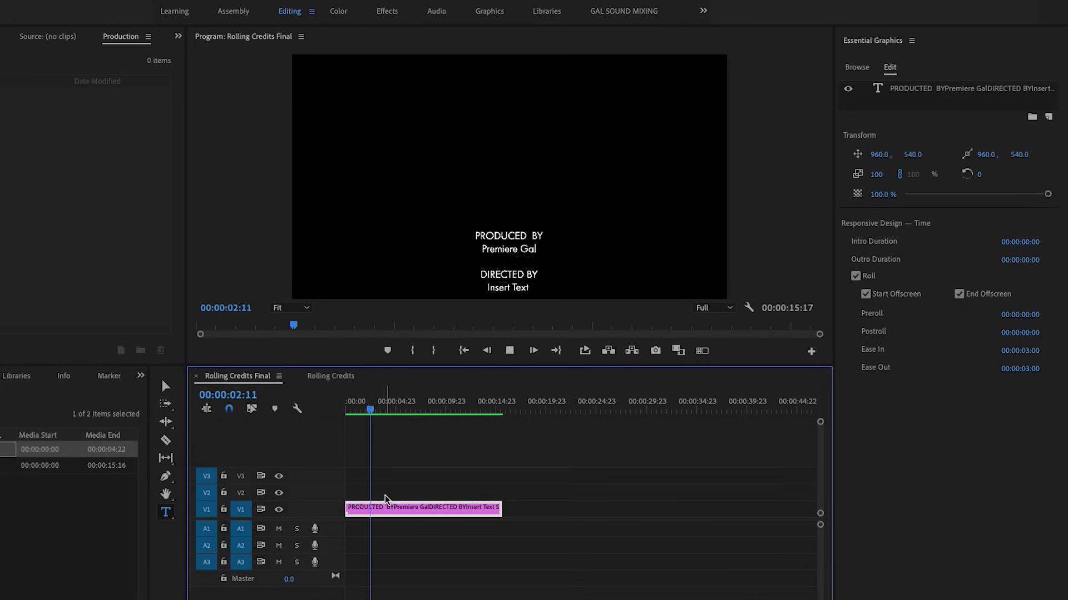
left_click(371, 409)
- Set the credits' Ease In duration to 00:00:05:00
left_click_drag(372, 408, 346, 408)
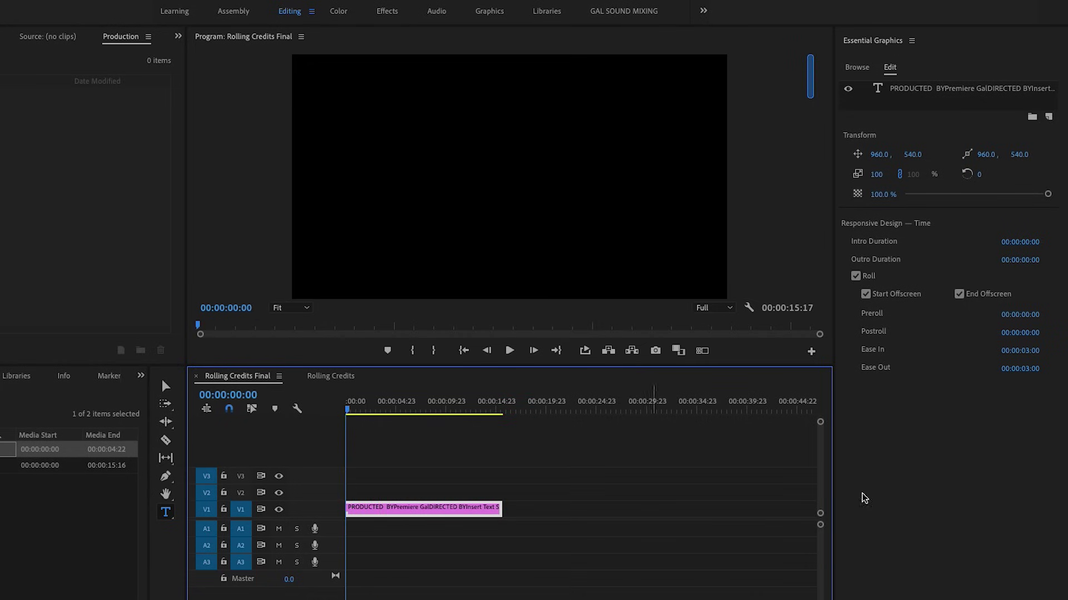
left_click(1030, 351)
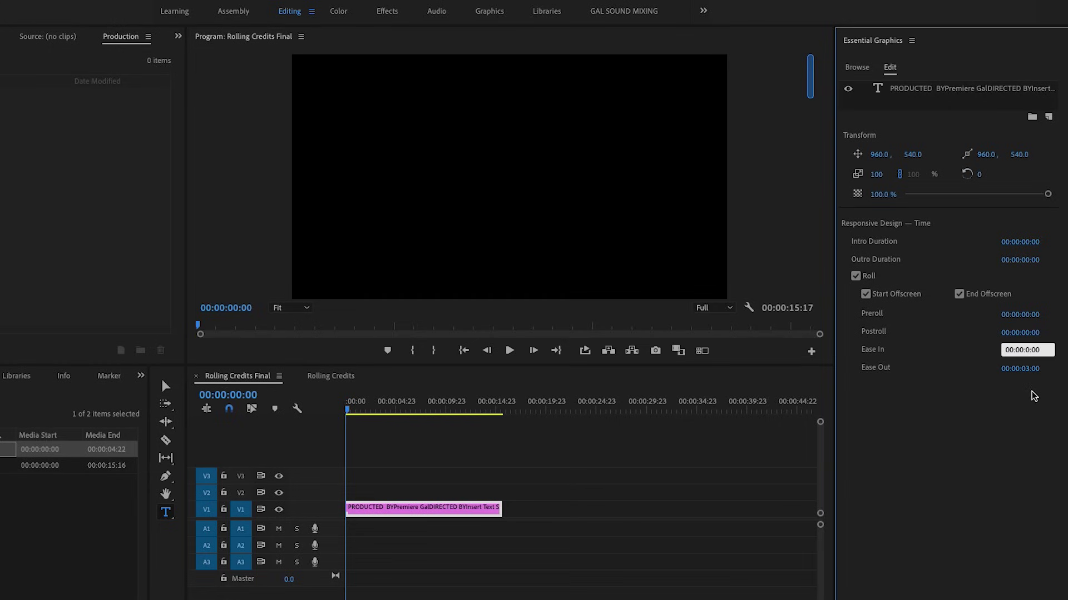
type("5")
key("space")
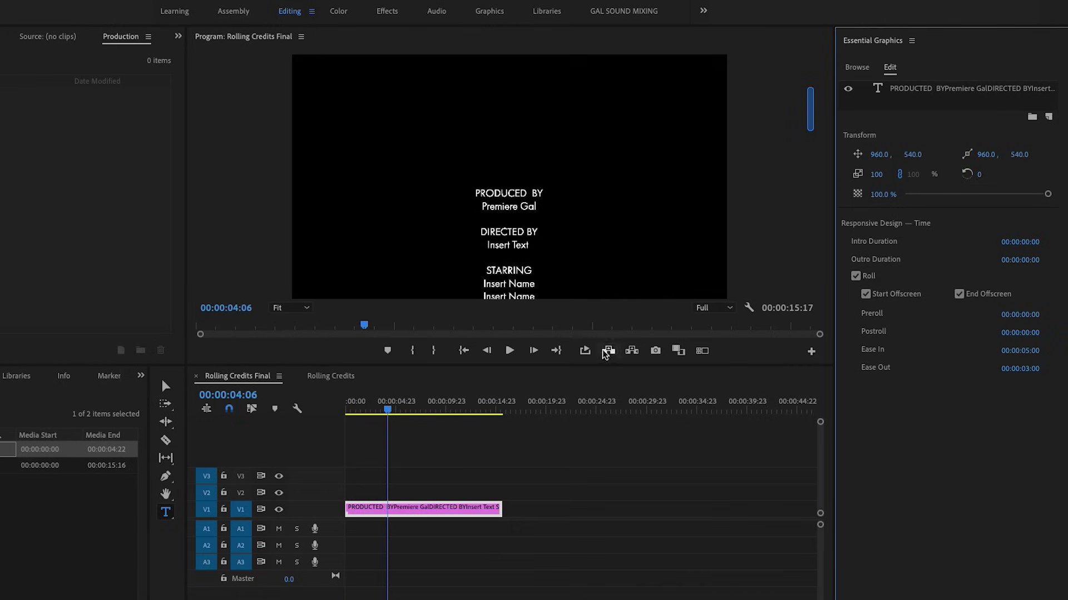
- Shorten the credits clip to end near seven seconds and preview the faster roll
left_click(487, 411)
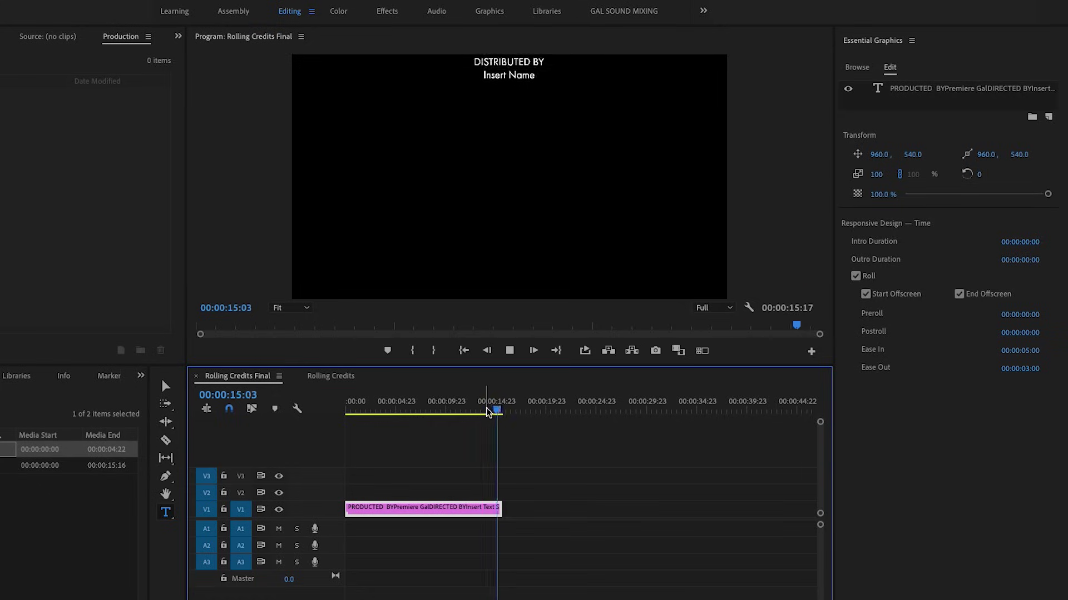
key("space")
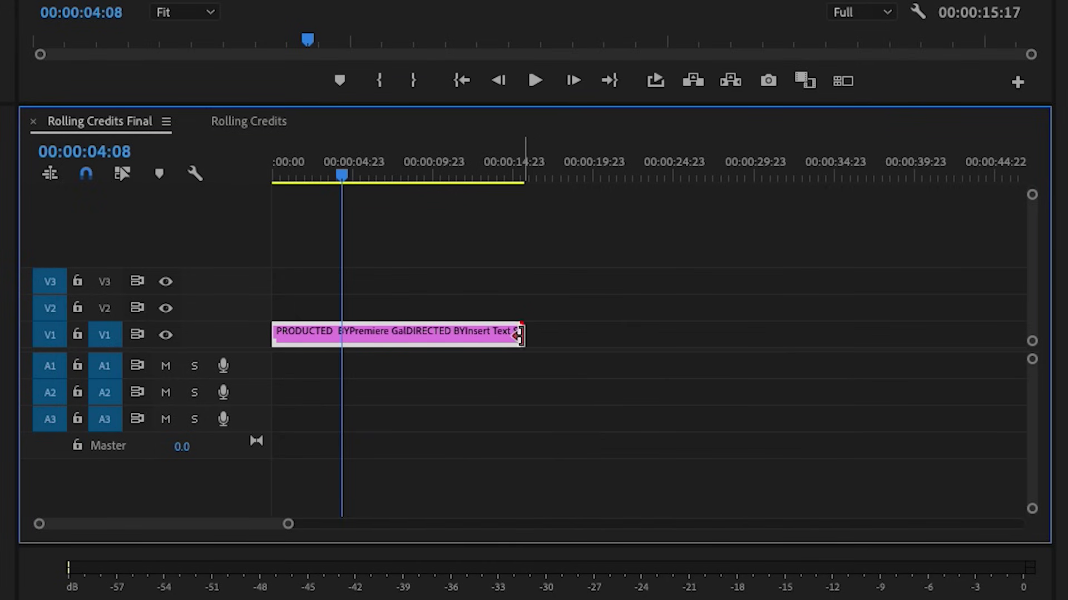
left_click_drag(518, 337, 391, 331)
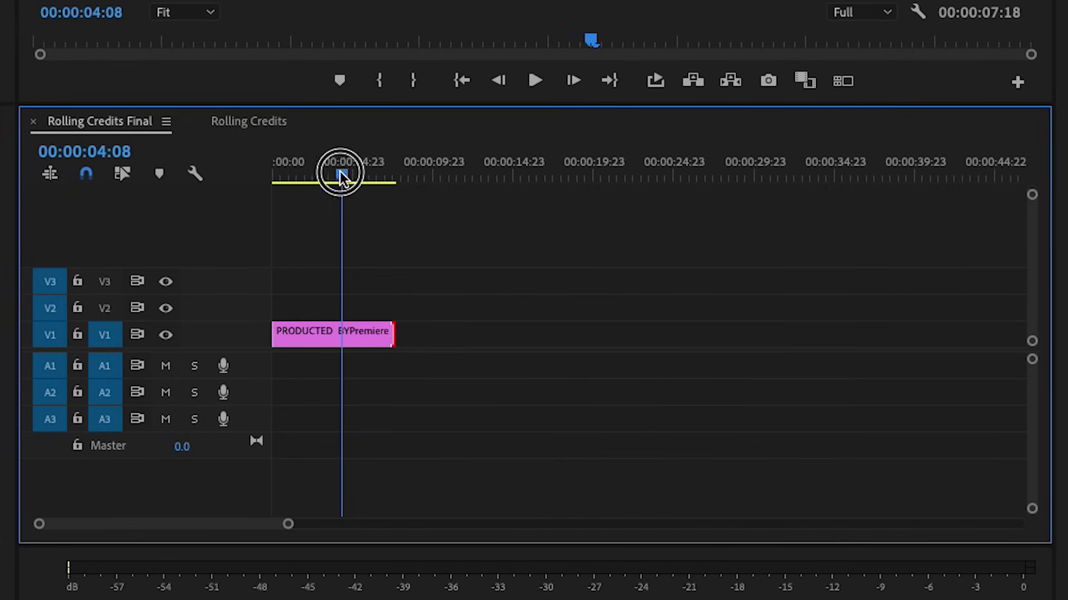
left_click_drag(340, 177, 250, 174)
key("space")
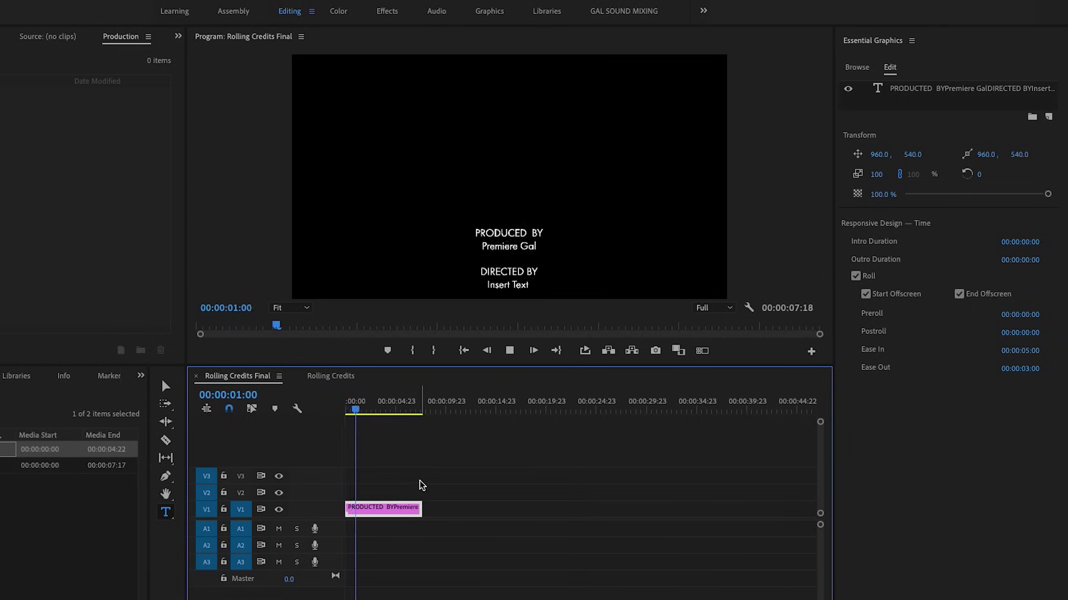
- Extend the credits clip to about 25 seconds and preview the slower roll
left_click_drag(421, 508, 591, 513)
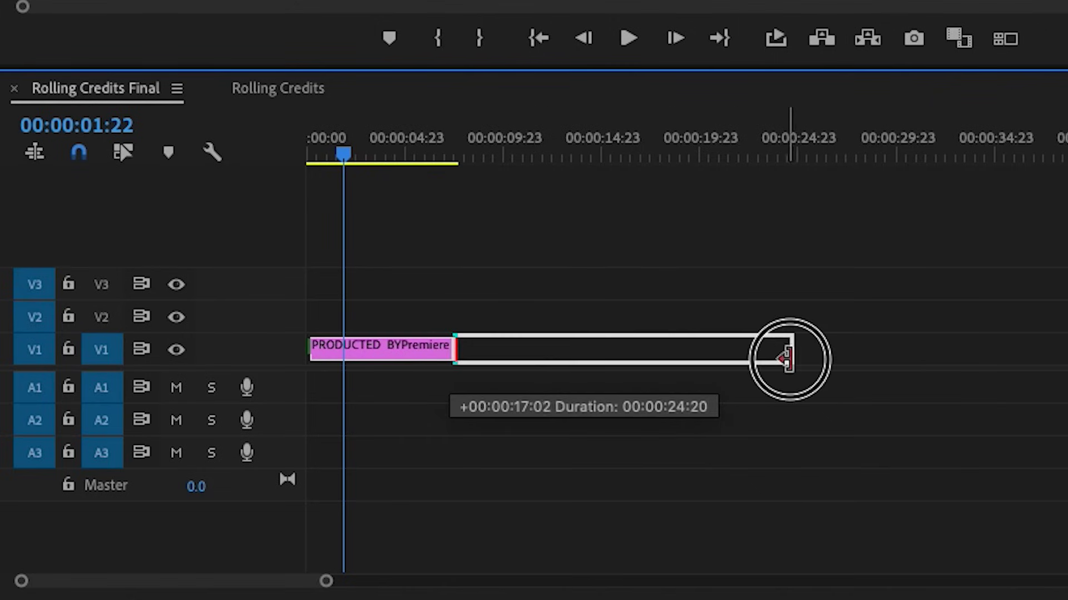
left_click_drag(788, 358, 793, 359)
key("space")
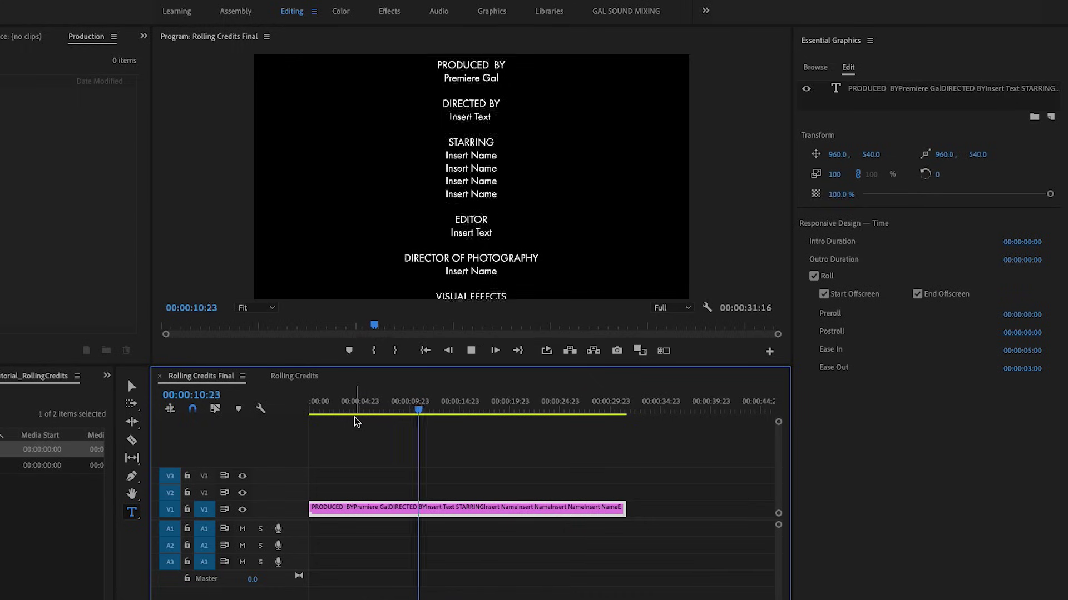
- Start a Motion Graphics template export of the clip named 'Rolling Credits', saving to Local Templates
key("space")
right_click(501, 509)
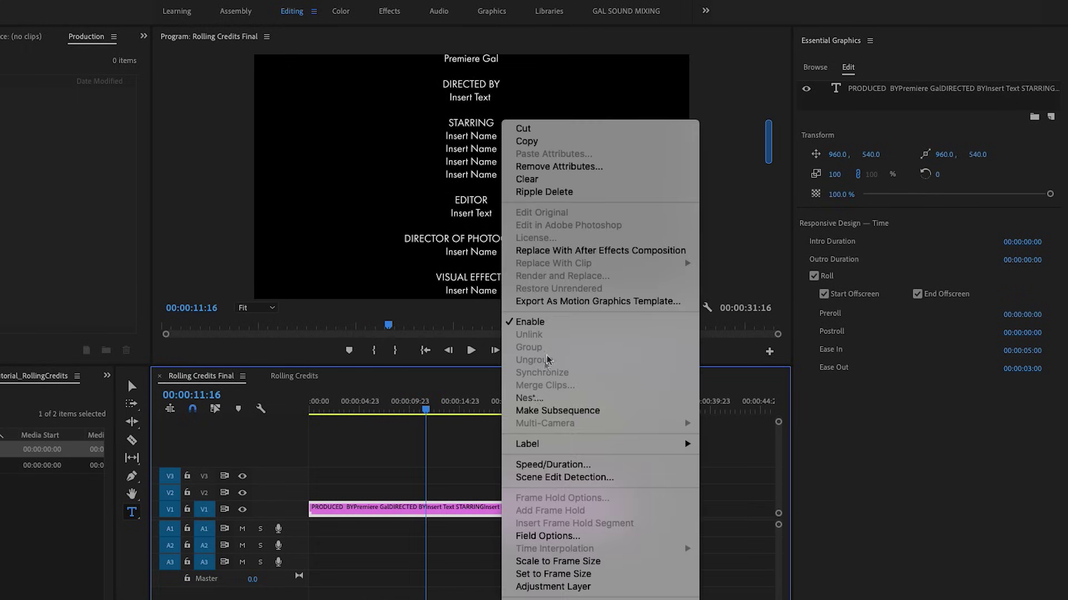
left_click(691, 306)
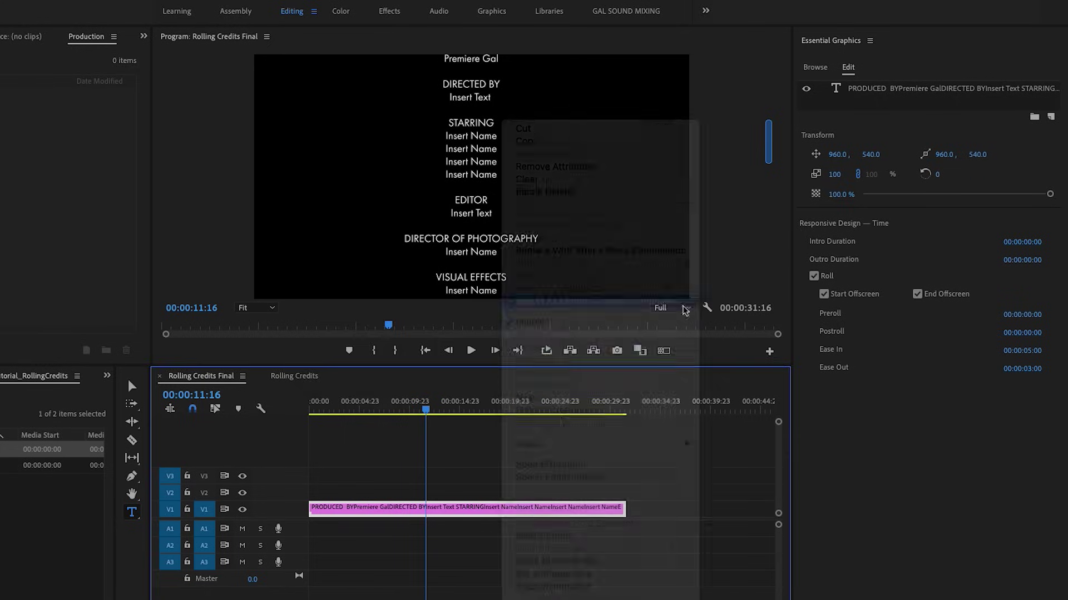
type("Ro")
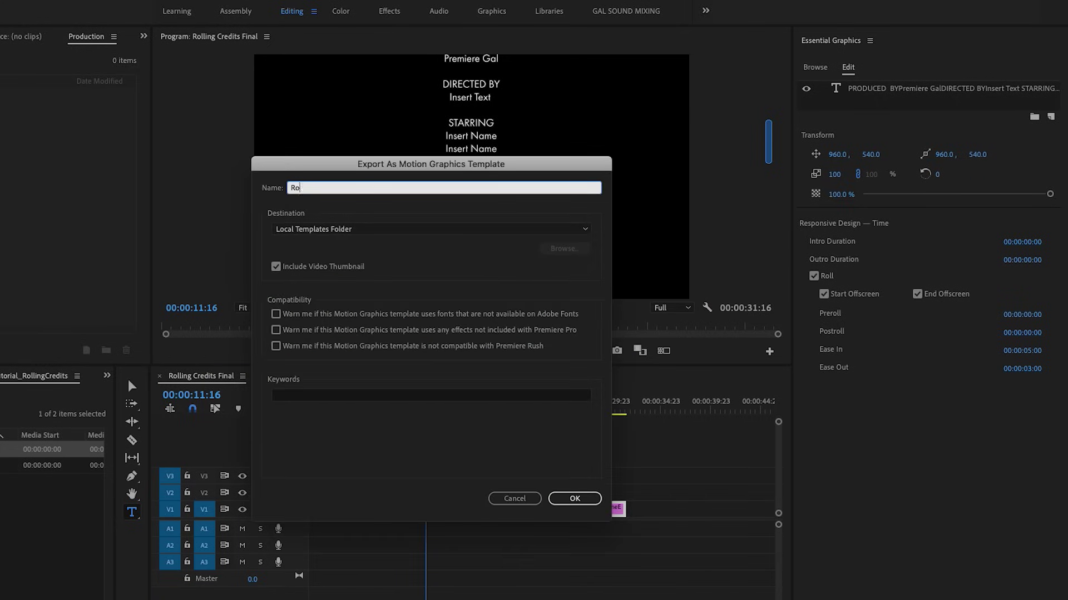
type("dits")
left_click(428, 229)
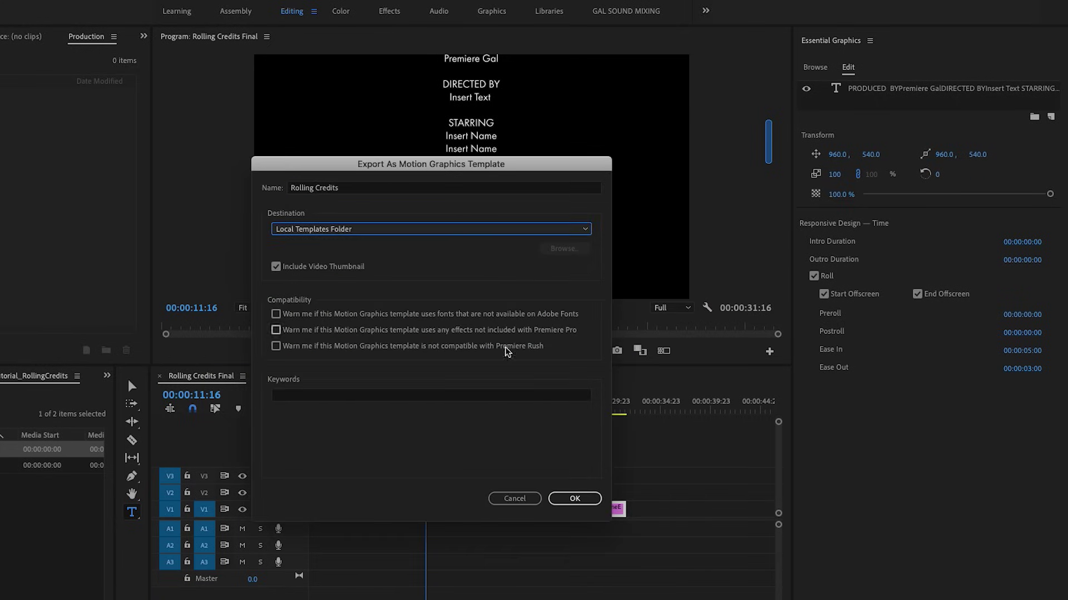